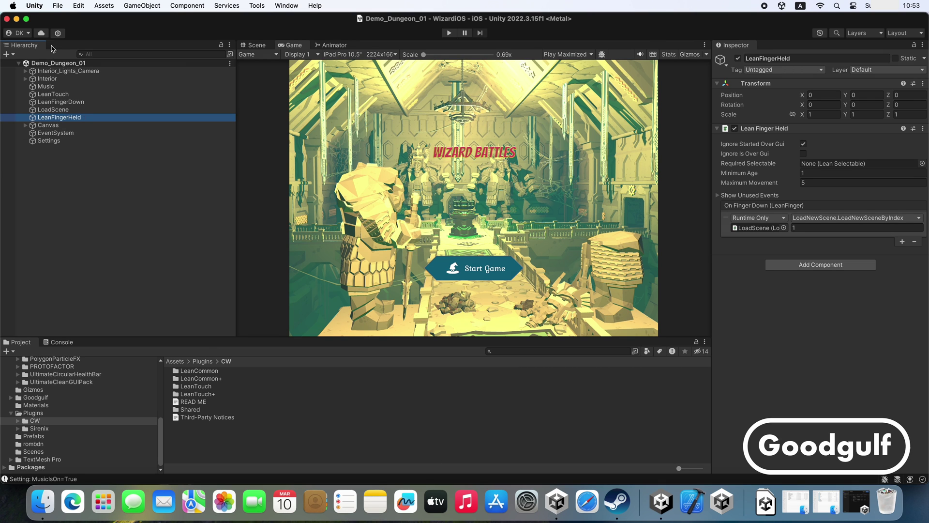
Set the player version to 0.44 and expand the iOS Icon and Resolution and Presentation settings.
{"action": "left_click", "coordinate": [55, 8]}
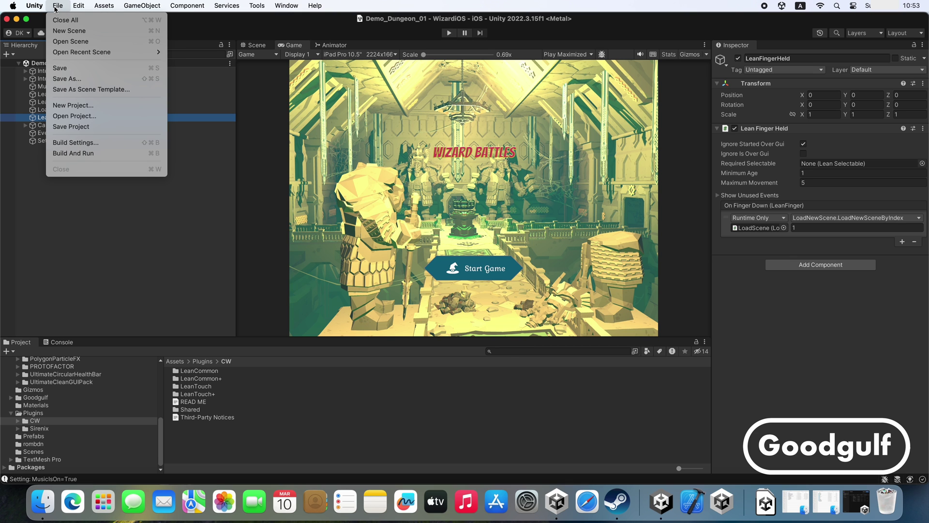
{"action": "left_click", "coordinate": [87, 142]}
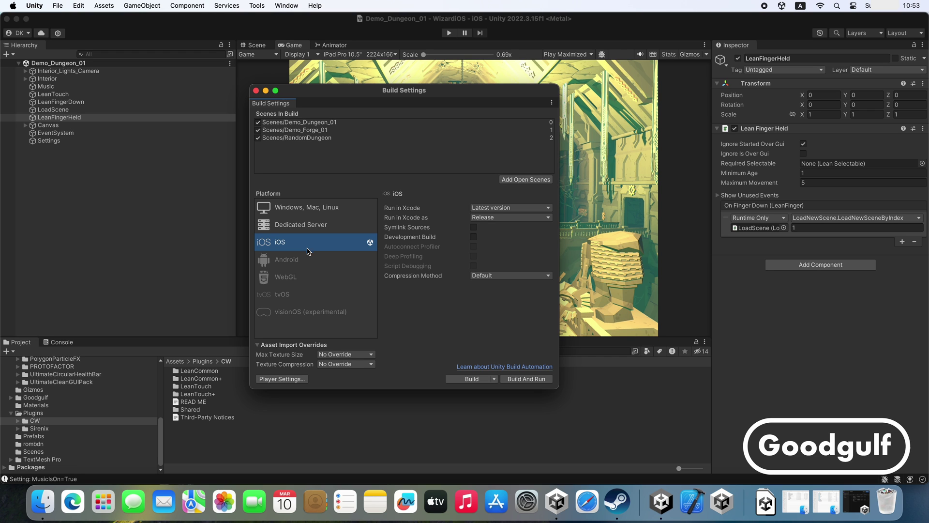
{"action": "left_click", "coordinate": [292, 380]}
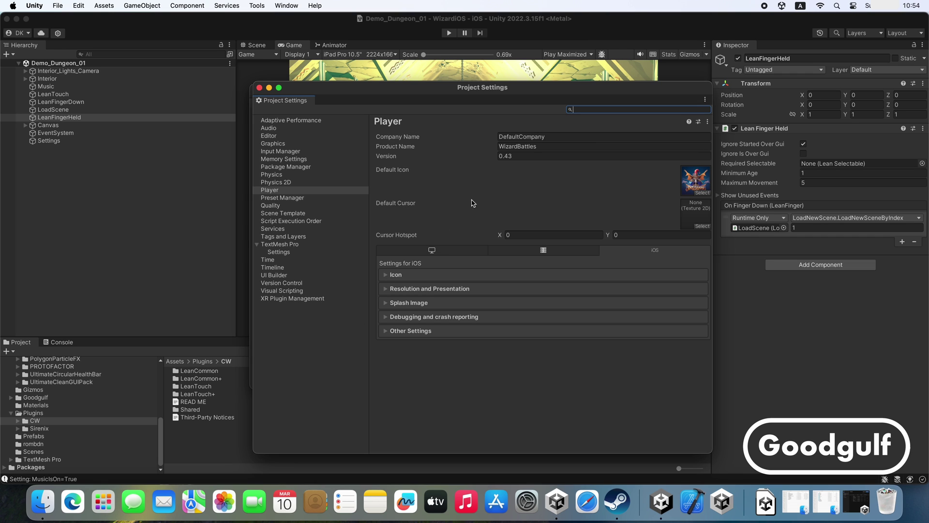
{"action": "left_click", "coordinate": [521, 156]}
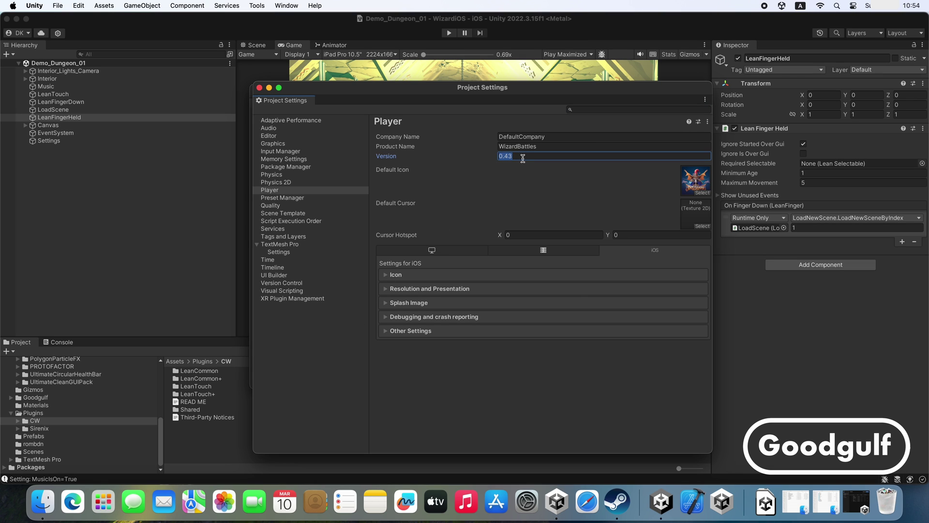
{"action": "key", "text": "Right"}
{"action": "left_click", "coordinate": [388, 278]}
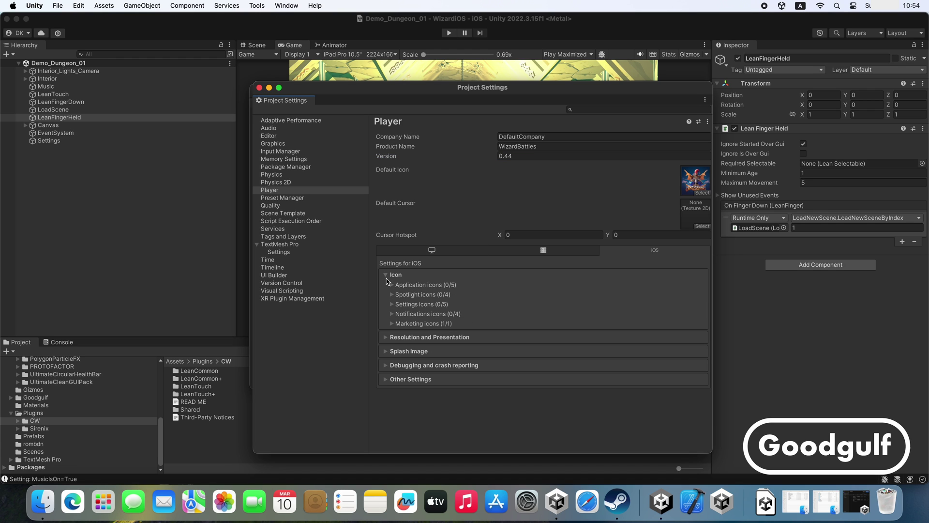
{"action": "left_click", "coordinate": [388, 337]}
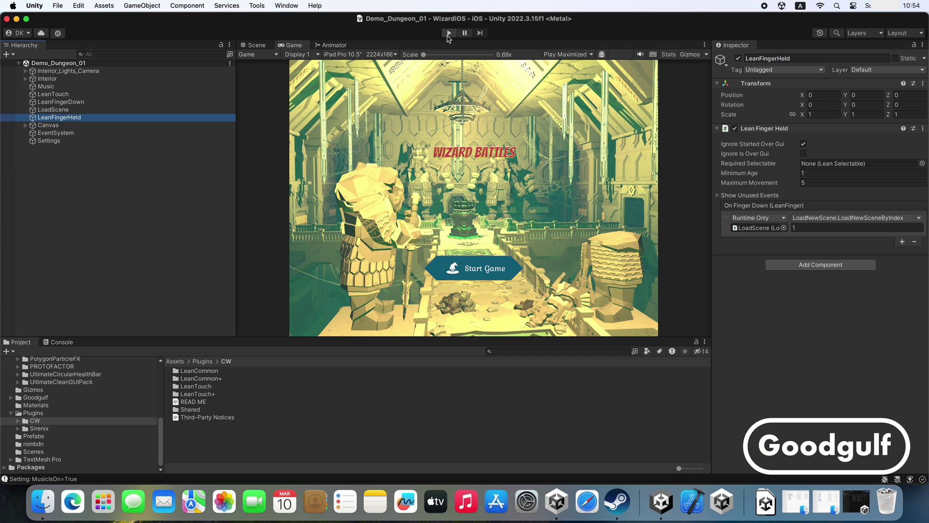
Play-test the game from Start Game into Random Dungeon, move the character up once, and stop the test.
{"action": "left_click", "coordinate": [449, 32]}
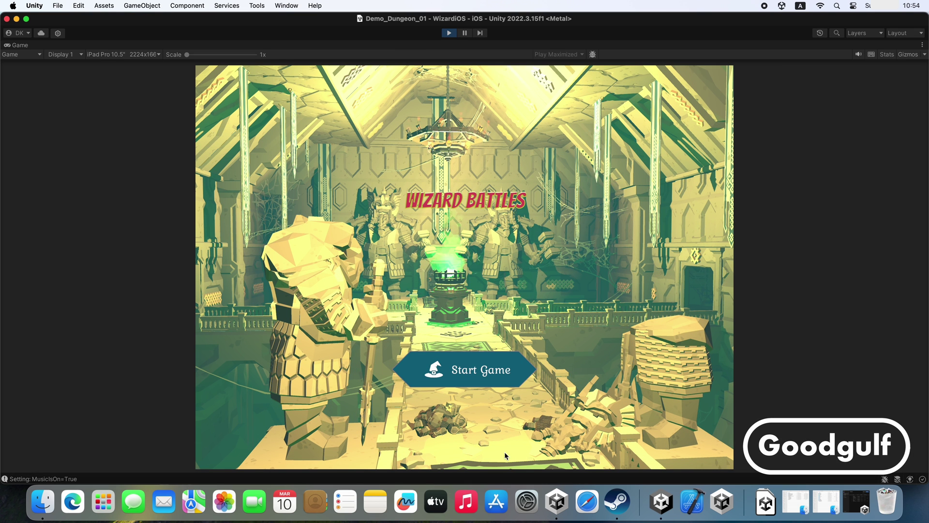
{"action": "left_click", "coordinate": [479, 375]}
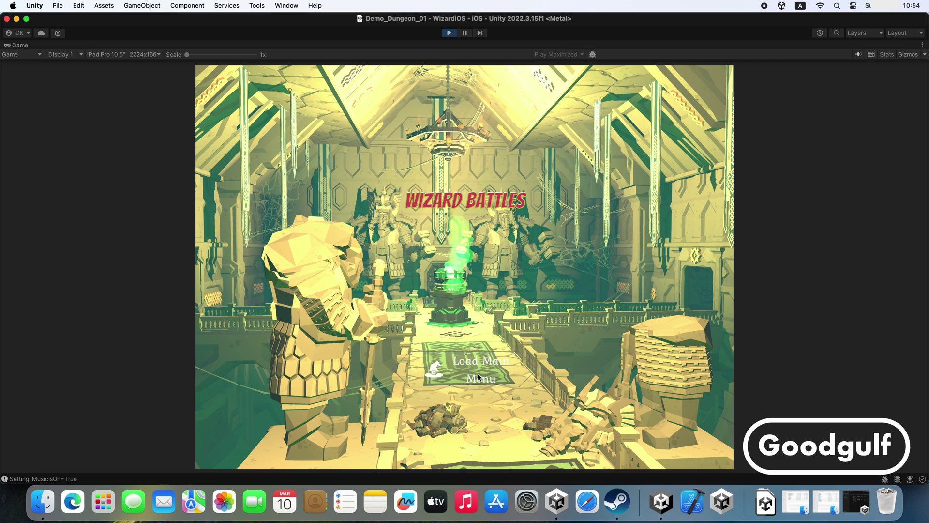
{"action": "left_click", "coordinate": [484, 379]}
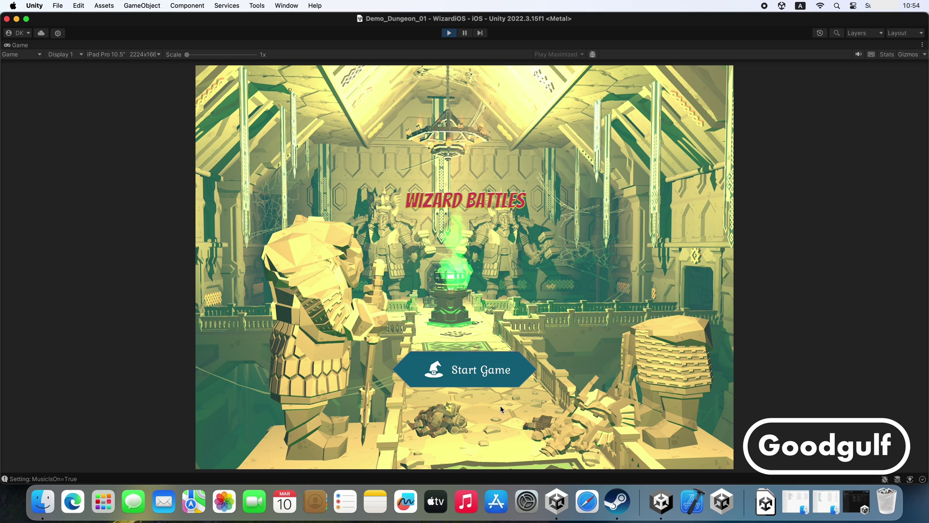
{"action": "left_click", "coordinate": [492, 382]}
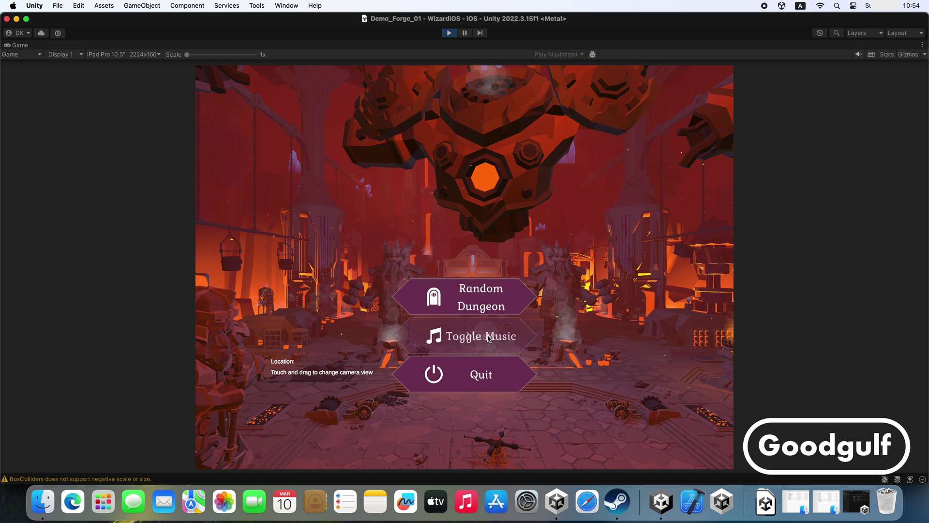
{"action": "left_click", "coordinate": [486, 303]}
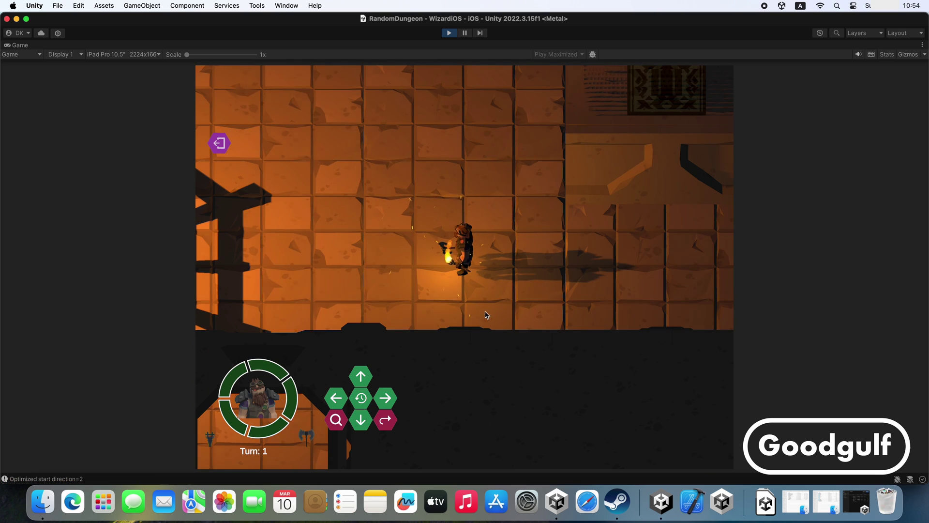
{"action": "left_click", "coordinate": [367, 380]}
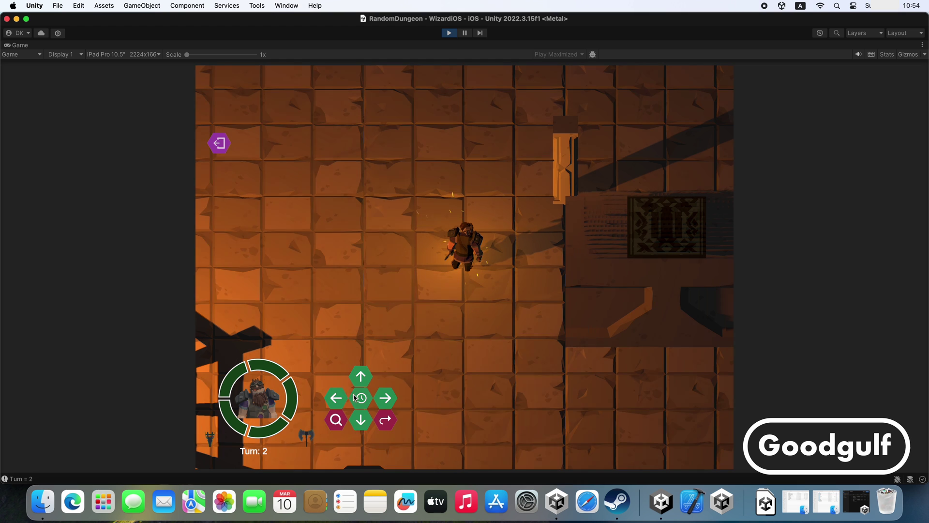
{"action": "left_click", "coordinate": [448, 34]}
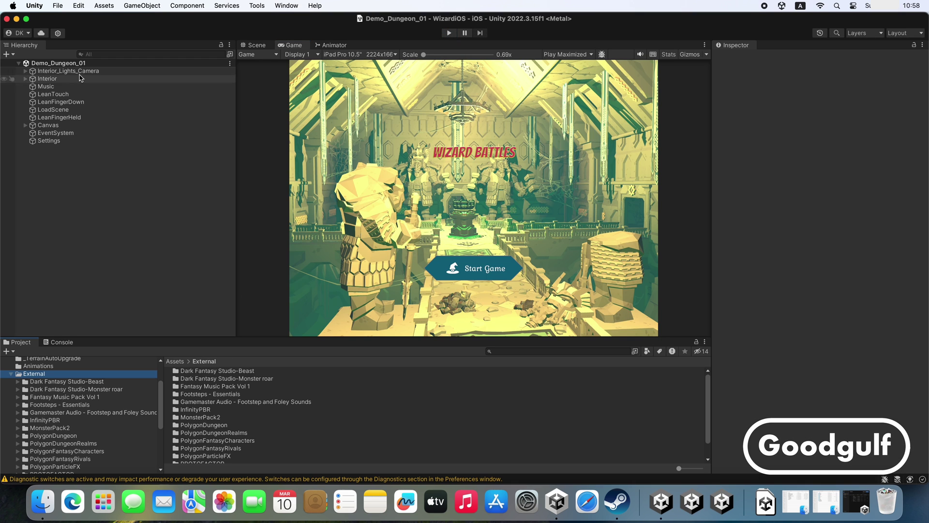
Build the iOS project into the existing WizardiOS3 folder.
{"action": "left_click", "coordinate": [35, 6]}
{"action": "mouse_move", "coordinate": [58, 6]}
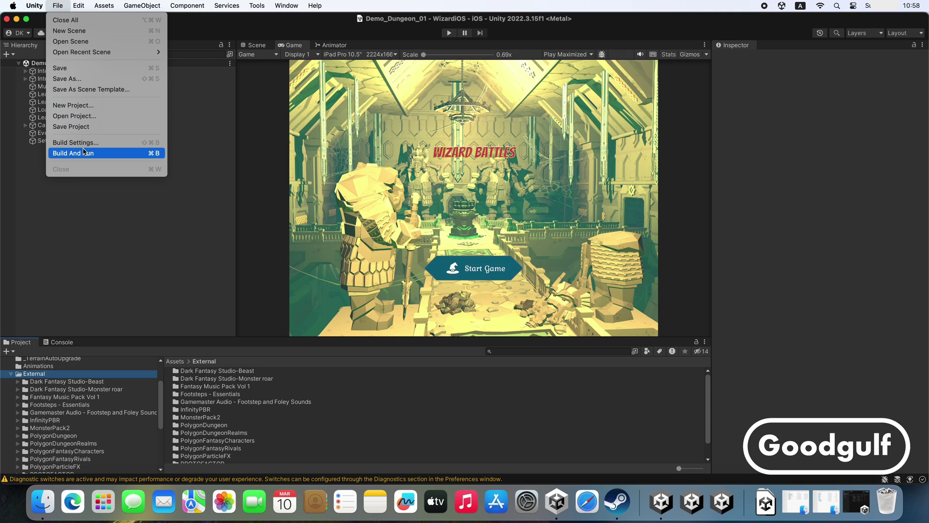
{"action": "left_click", "coordinate": [85, 151]}
{"action": "left_click", "coordinate": [466, 380]}
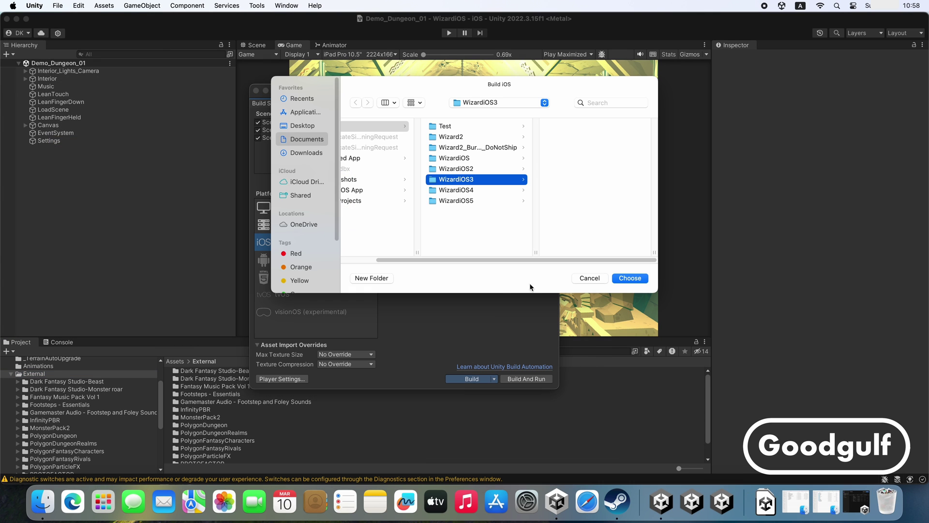
{"action": "left_click", "coordinate": [625, 279]}
{"action": "left_click", "coordinate": [456, 200]}
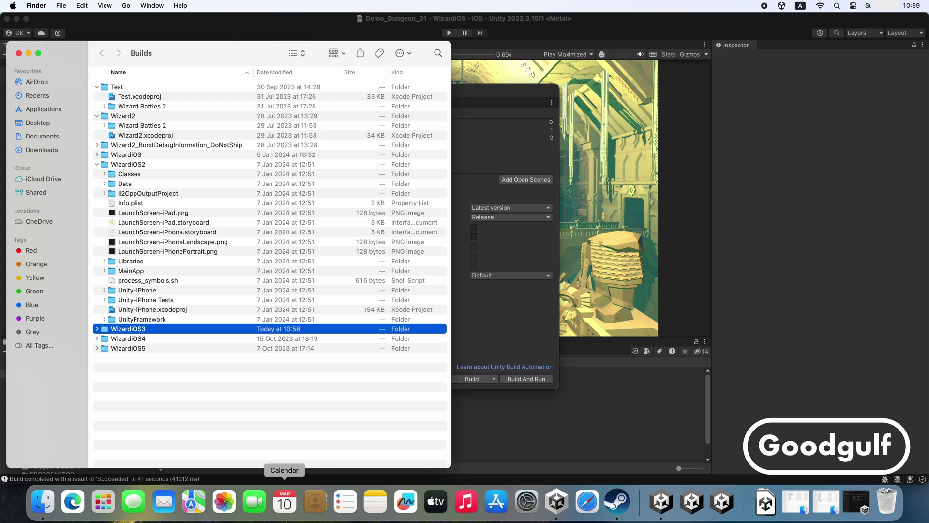
Expand the WizardiOS3 build folder and open its Unity-iPhone.xcodeproj in Xcode.
{"action": "left_click", "coordinate": [97, 329]}
{"action": "scroll", "coordinate": [145, 377], "scroll_direction": "down", "scroll_amount": 2}
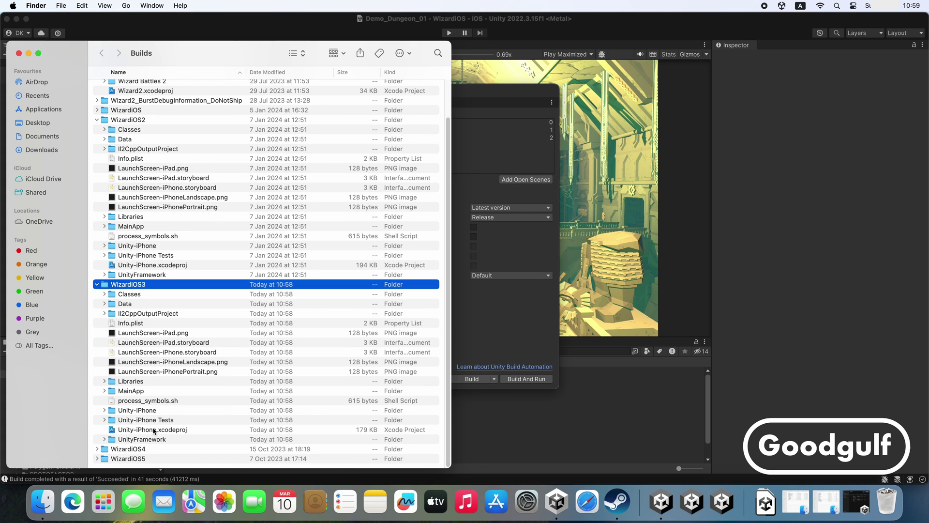
{"action": "double_click", "coordinate": [153, 430]}
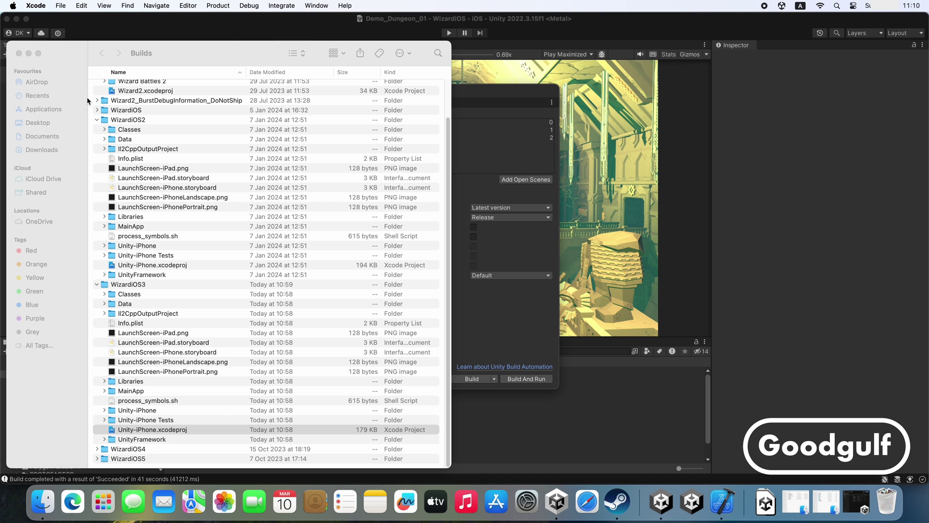
Collapse the WizardiOS2, Test and Wizard2 folders in Finder and open WizardiOS3's Unity-iPhone.xcodeproj in Xcode again.
{"action": "left_click", "coordinate": [98, 120]}
{"action": "left_click", "coordinate": [97, 87]}
{"action": "left_click", "coordinate": [97, 97]}
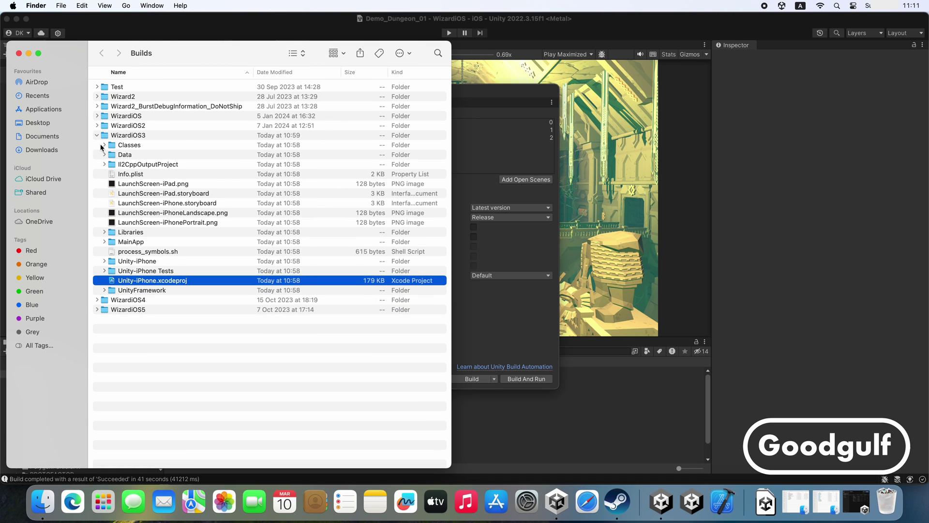
{"action": "double_click", "coordinate": [155, 280]}
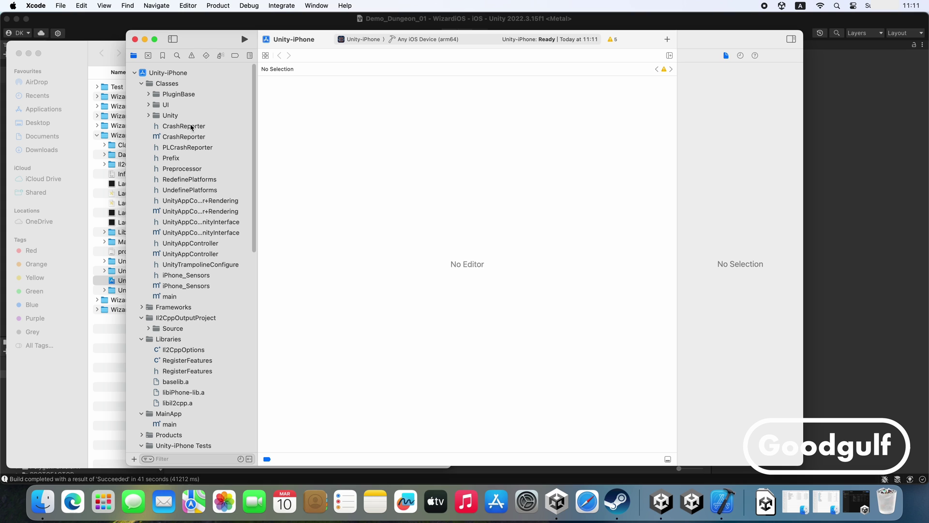
Set the Unity-iPhone target's app category to Games - Adventure Games.
{"action": "left_click", "coordinate": [172, 76]}
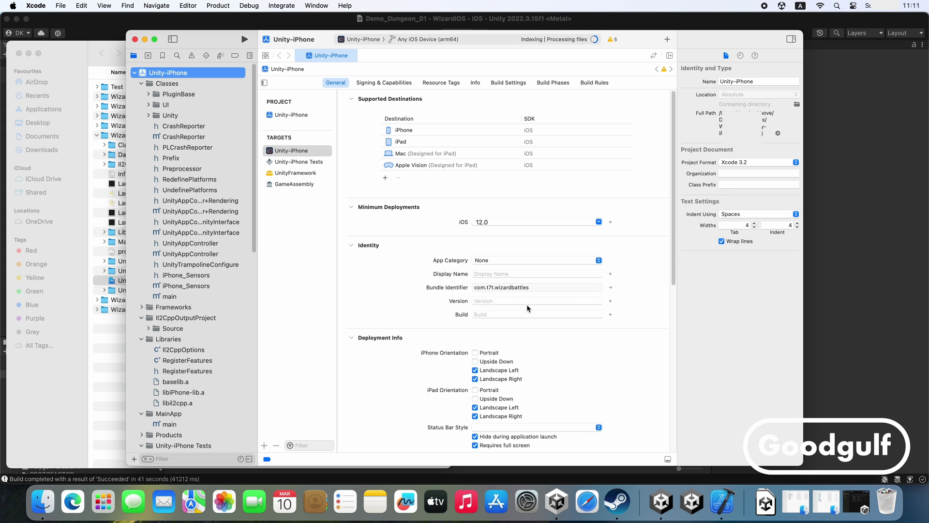
{"action": "left_click", "coordinate": [600, 261]}
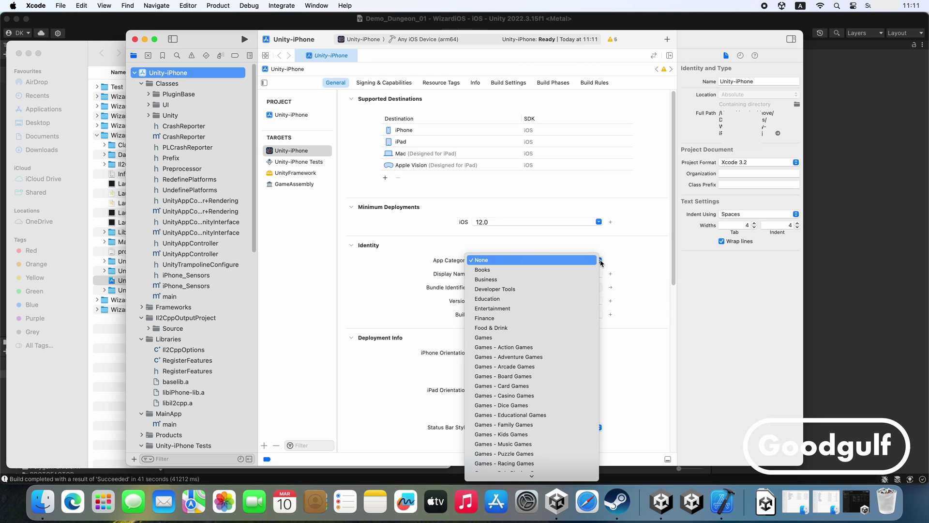
{"action": "left_click", "coordinate": [532, 358]}
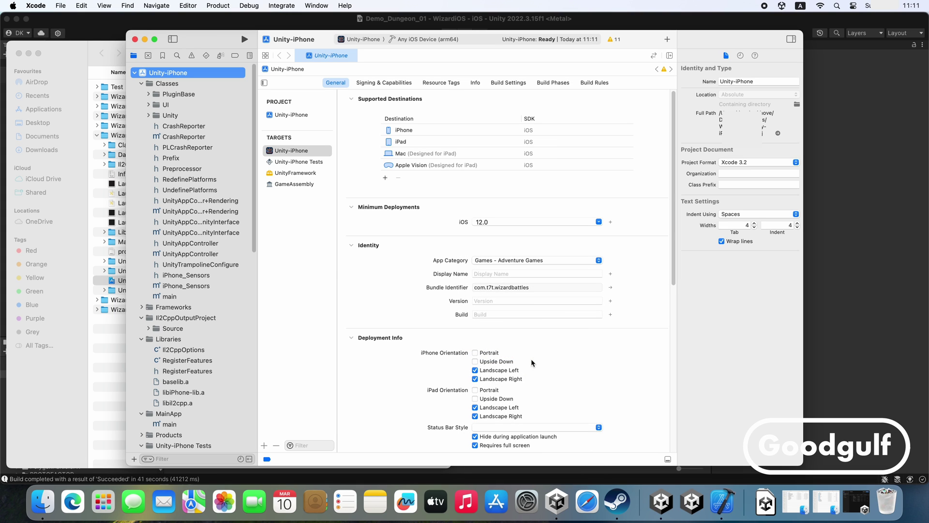
Enable automatically managed signing for the Unity-iPhone target and select the development team.
{"action": "left_click", "coordinate": [376, 83]}
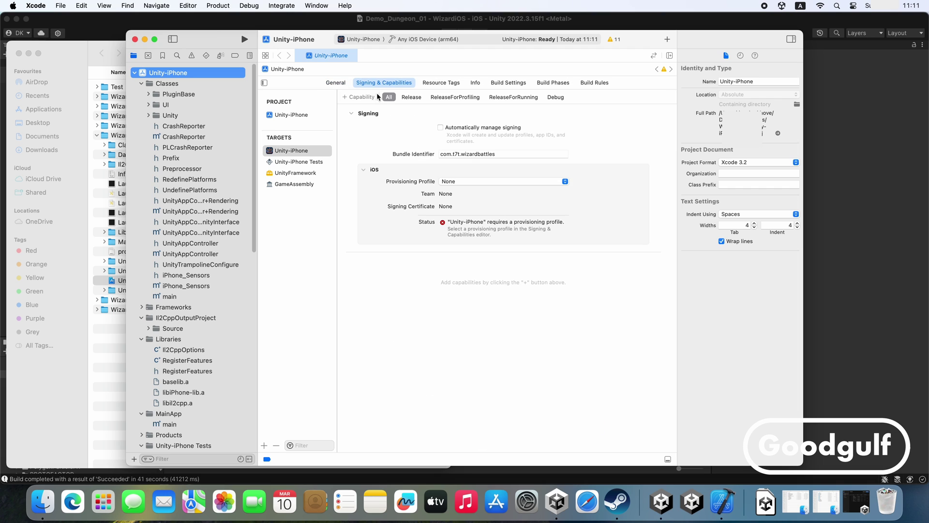
{"action": "left_click", "coordinate": [561, 183]}
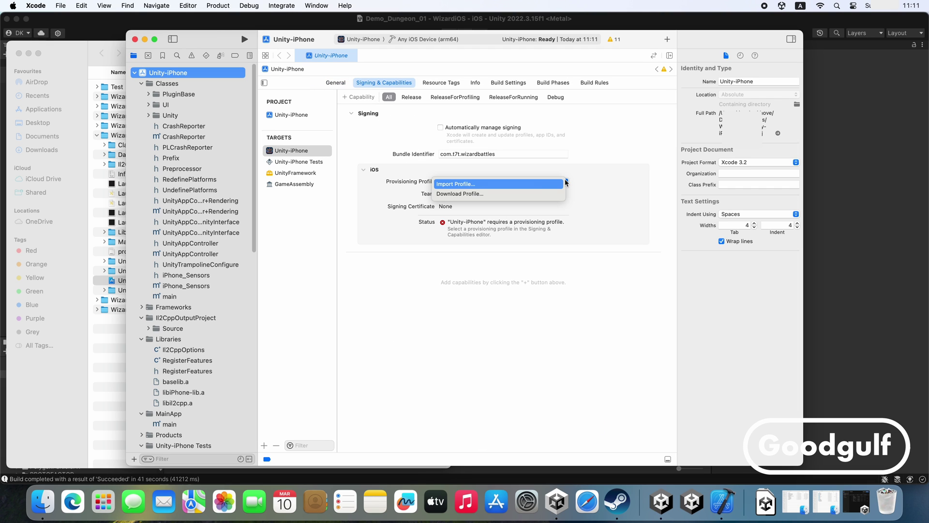
{"action": "left_click", "coordinate": [602, 160]}
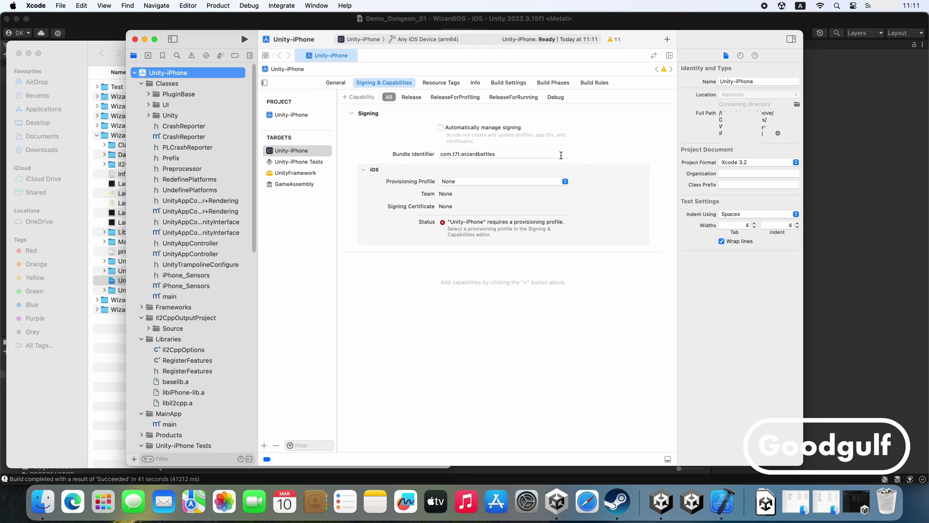
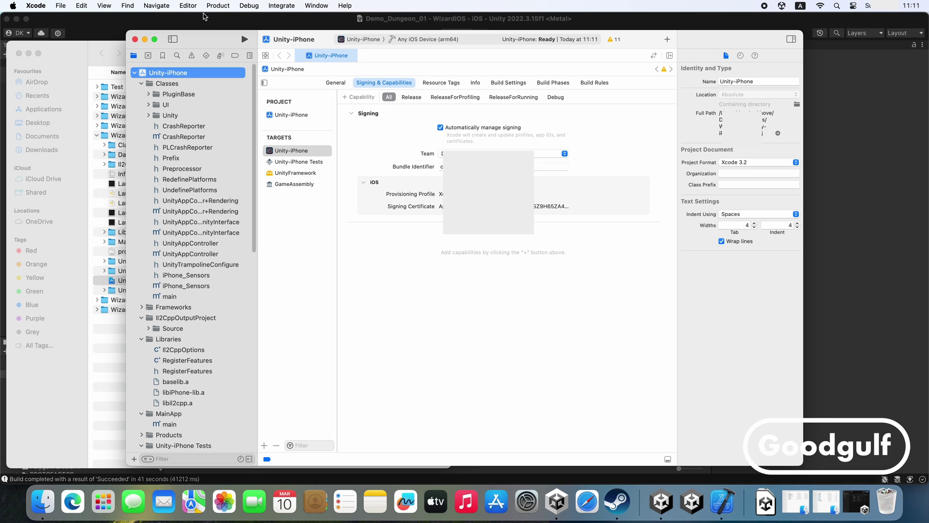
Build the Unity-iPhone project and create an archive of it.
{"action": "left_click", "coordinate": [216, 5]}
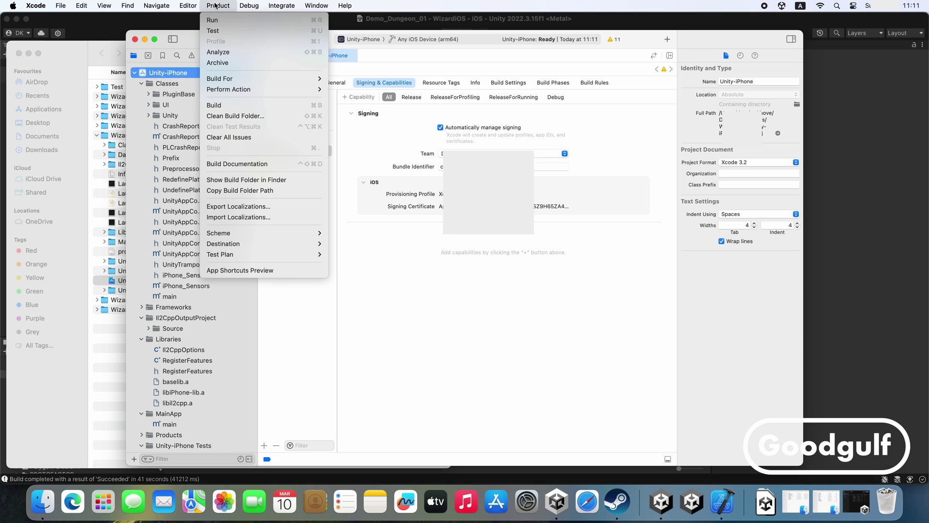
{"action": "left_click", "coordinate": [239, 105]}
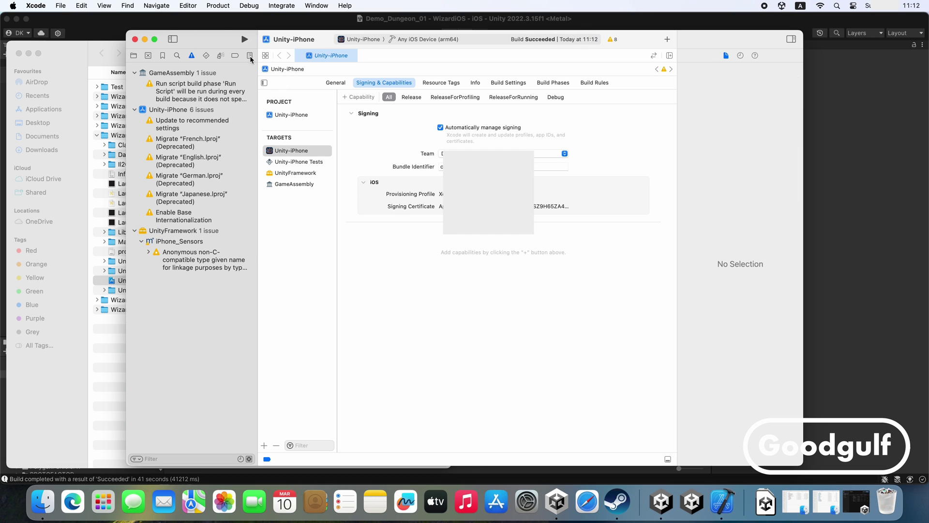
{"action": "left_click", "coordinate": [219, 7]}
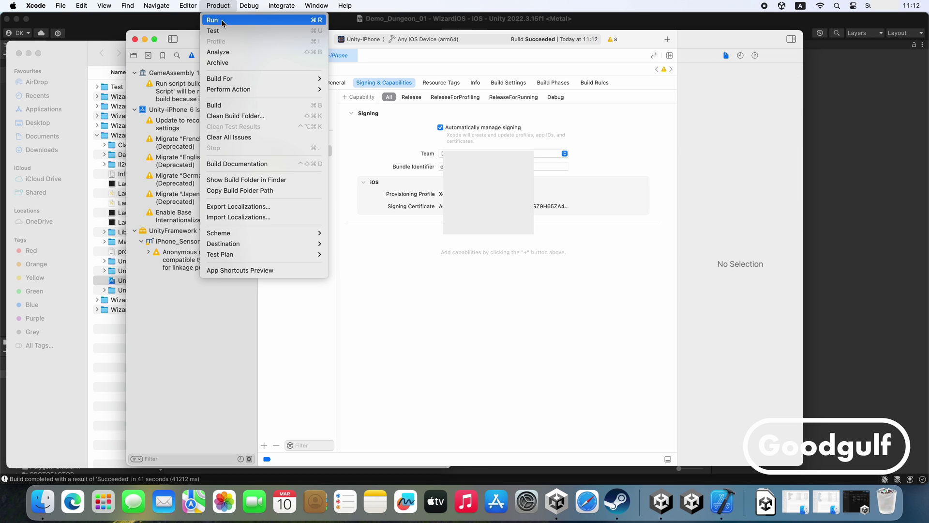
{"action": "left_click", "coordinate": [226, 63]}
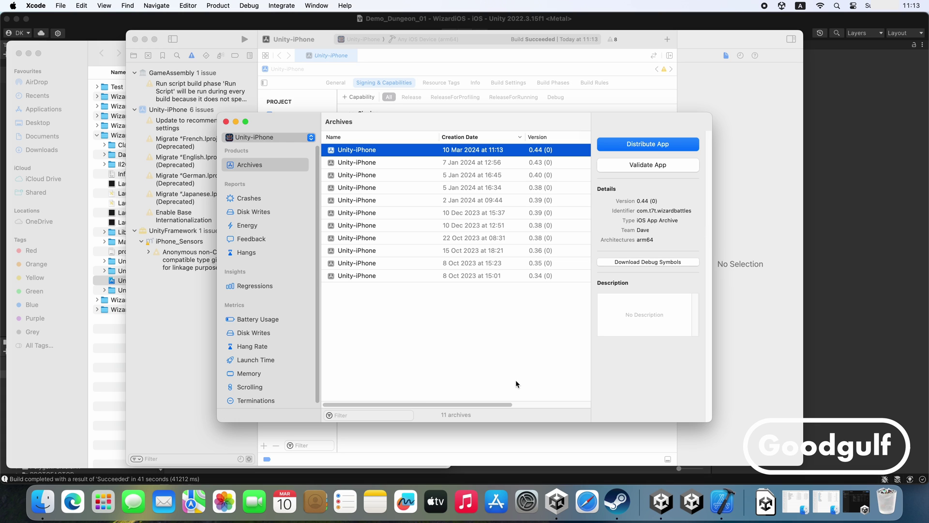
Distribute the newest 0.44 archive through TestFlight & App Store and open the Apps list in App Store Connect.
{"action": "left_click", "coordinate": [649, 148]}
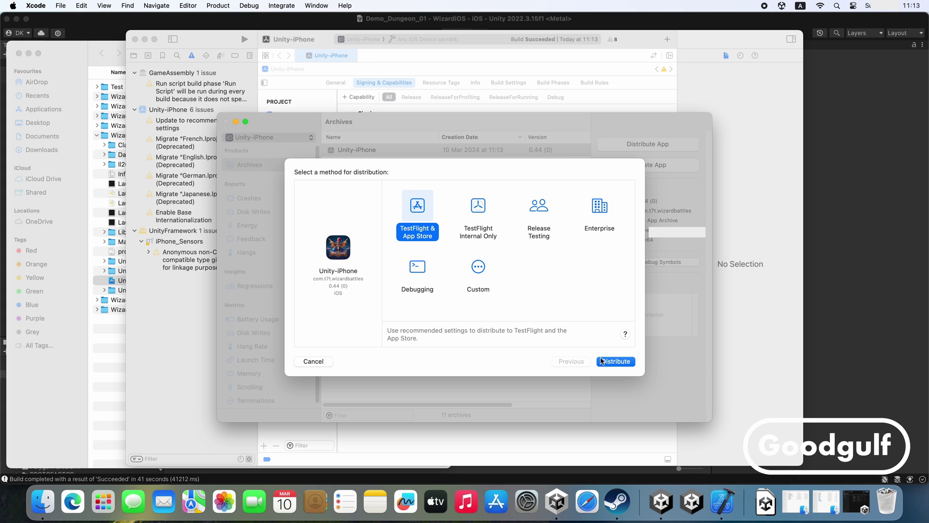
{"action": "left_click", "coordinate": [617, 362]}
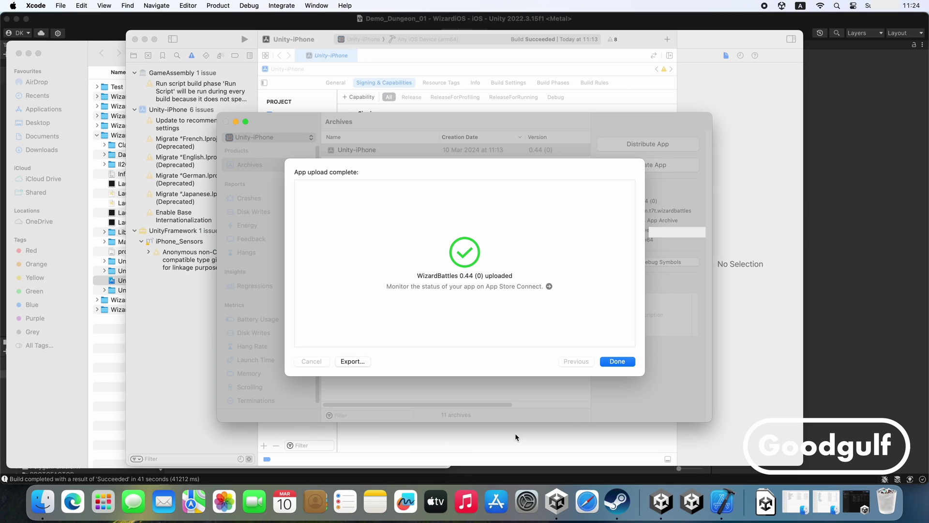
{"action": "left_click", "coordinate": [550, 287]}
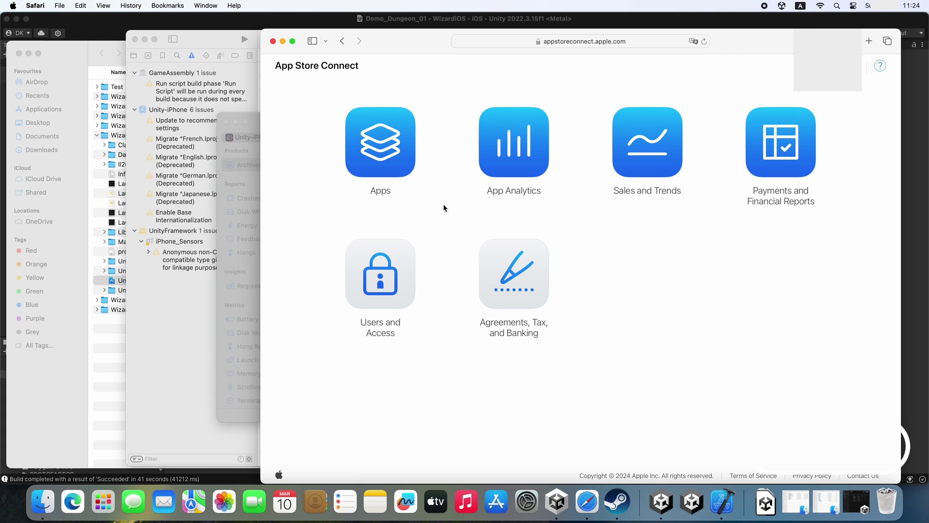
{"action": "left_click", "coordinate": [405, 171]}
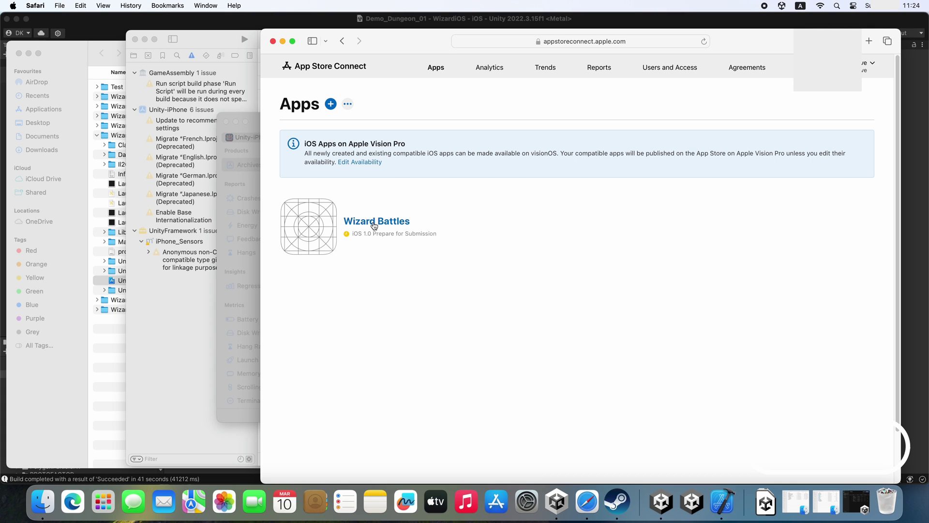
Resolve the missing export compliance of Wizard Battles' TestFlight build 0.44 by declaring none of the listed encryption algorithms.
{"action": "left_click", "coordinate": [374, 221]}
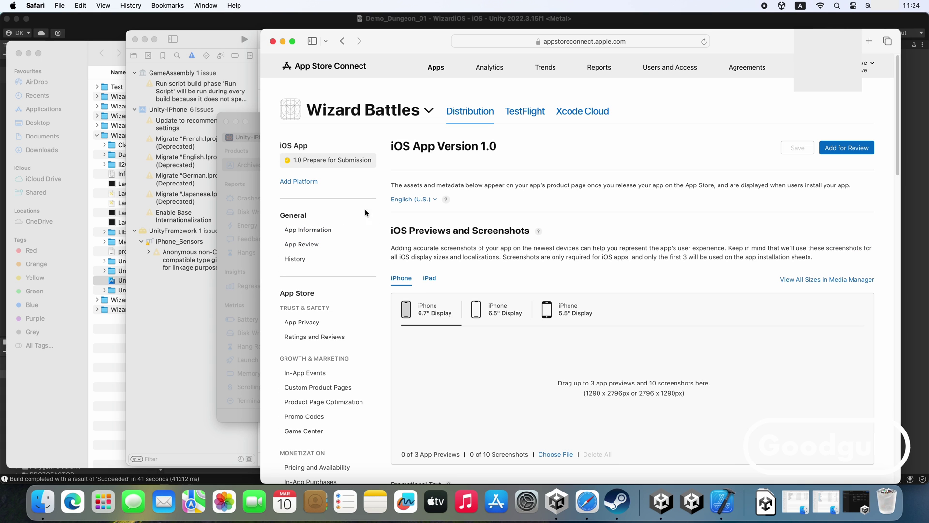
{"action": "left_click", "coordinate": [520, 118]}
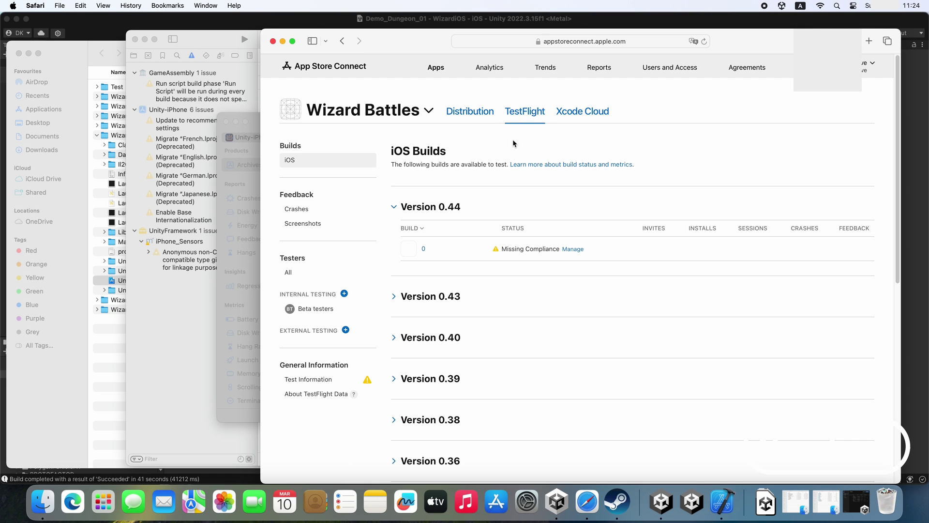
{"action": "left_click", "coordinate": [564, 250]}
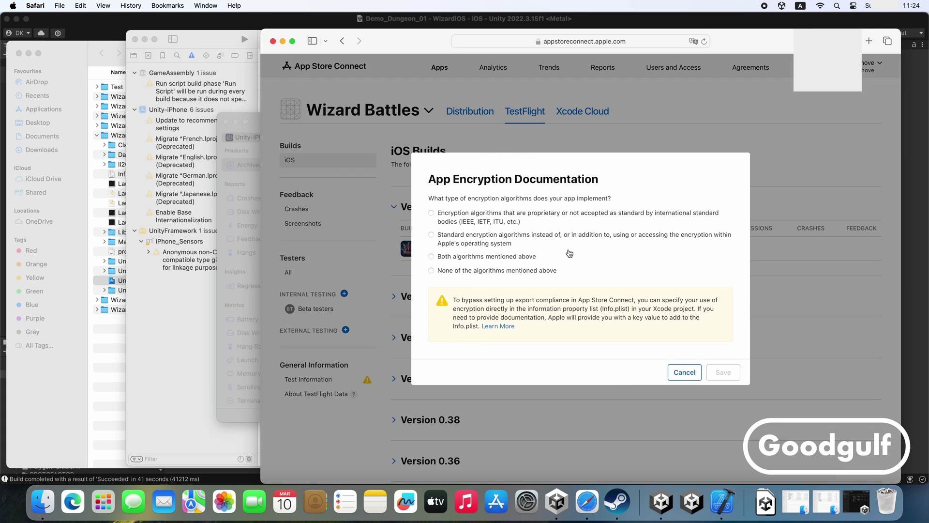
{"action": "left_click", "coordinate": [525, 271]}
{"action": "left_click", "coordinate": [722, 374]}
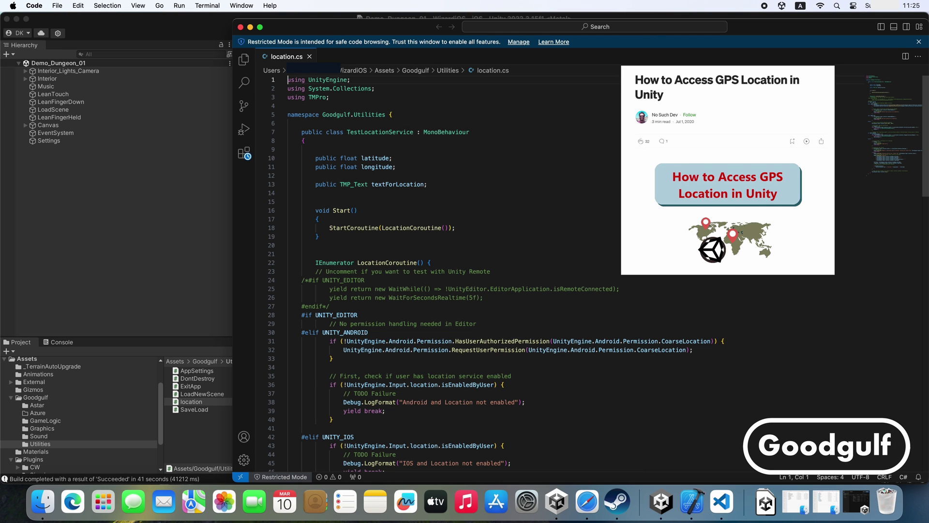
Review the location.cs script in Visual Studio Code, from its permission handling through the location service query.
{"action": "scroll", "coordinate": [778, 286], "scroll_direction": "down", "scroll_amount": 6}
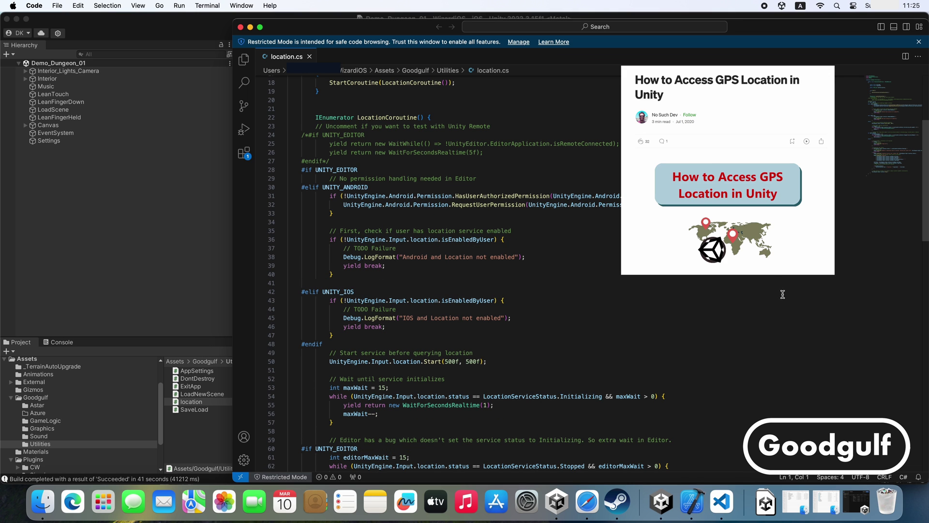
{"action": "scroll", "coordinate": [783, 296], "scroll_direction": "down", "scroll_amount": 9}
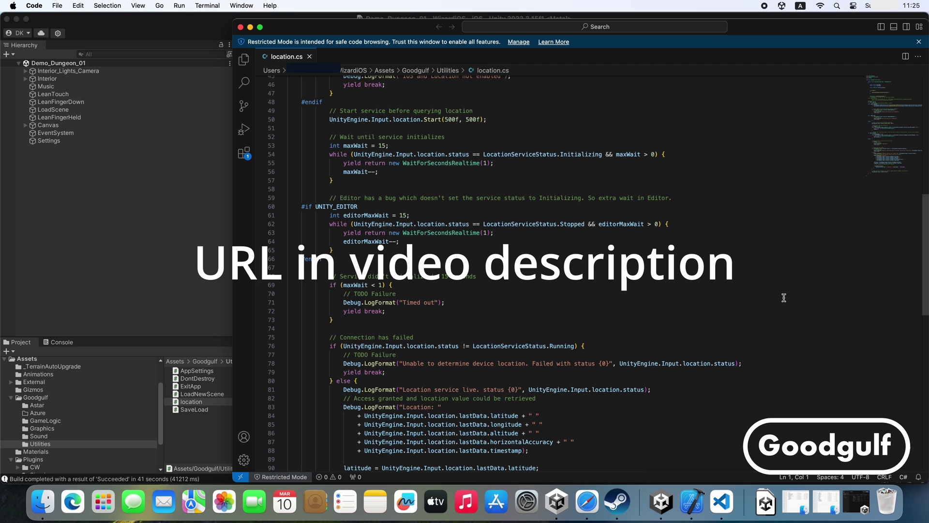
{"action": "scroll", "coordinate": [783, 297], "scroll_direction": "down", "scroll_amount": 9}
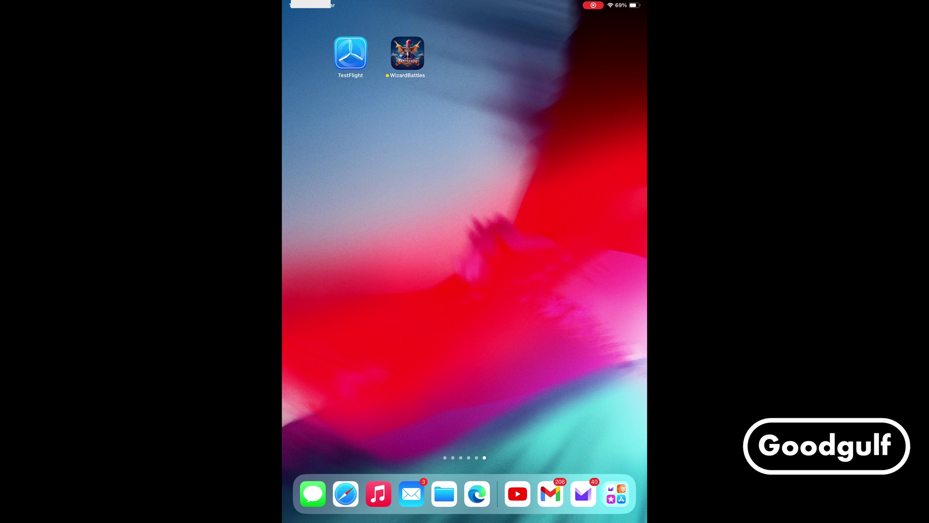
Update Wizard Battles to version 0.44 in the TestFlight app on the iPad.
{"action": "left_click", "coordinate": [351, 53]}
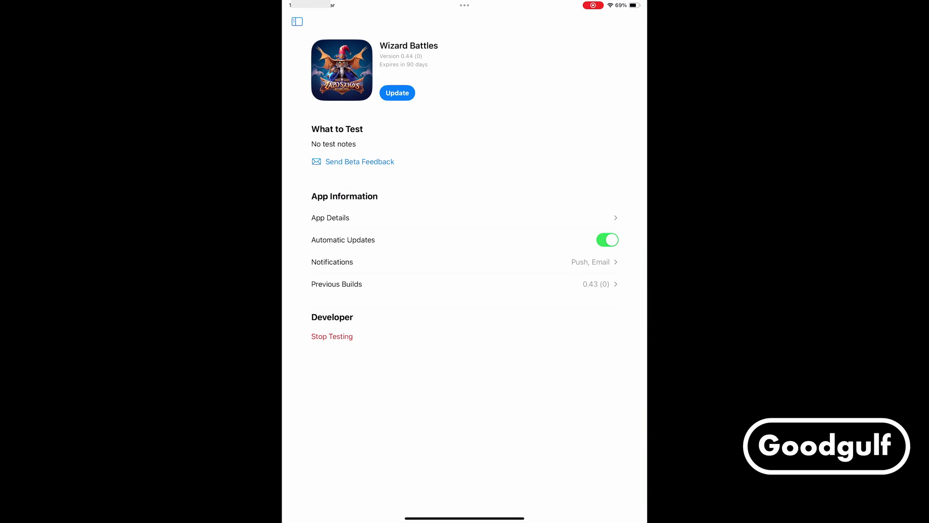
{"action": "left_click", "coordinate": [397, 93]}
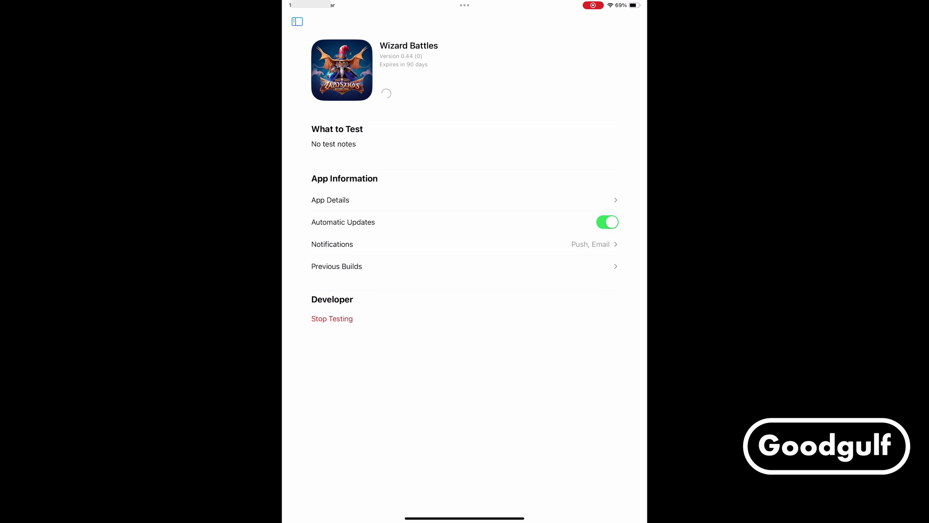